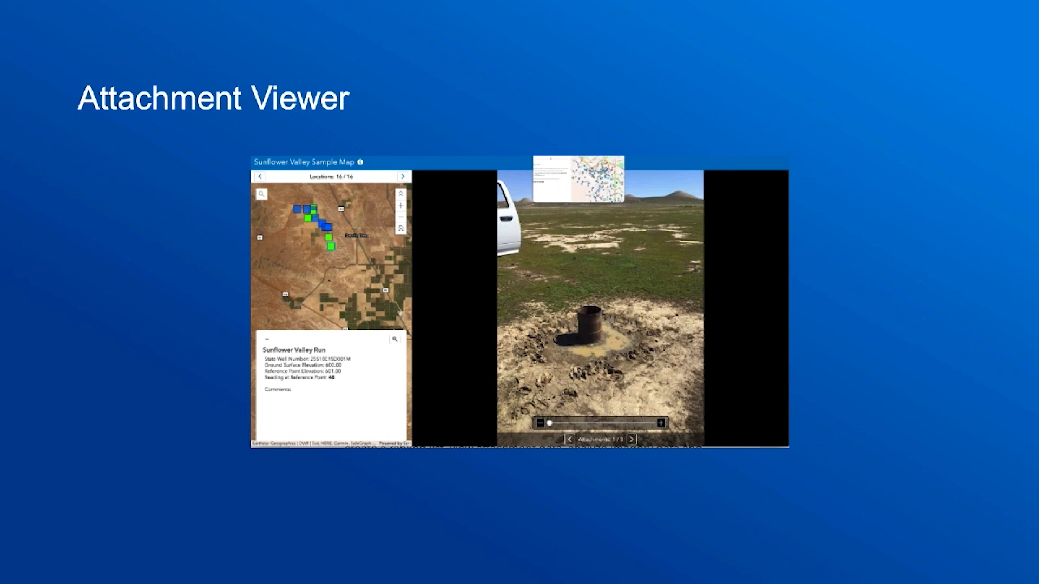
key("Right")
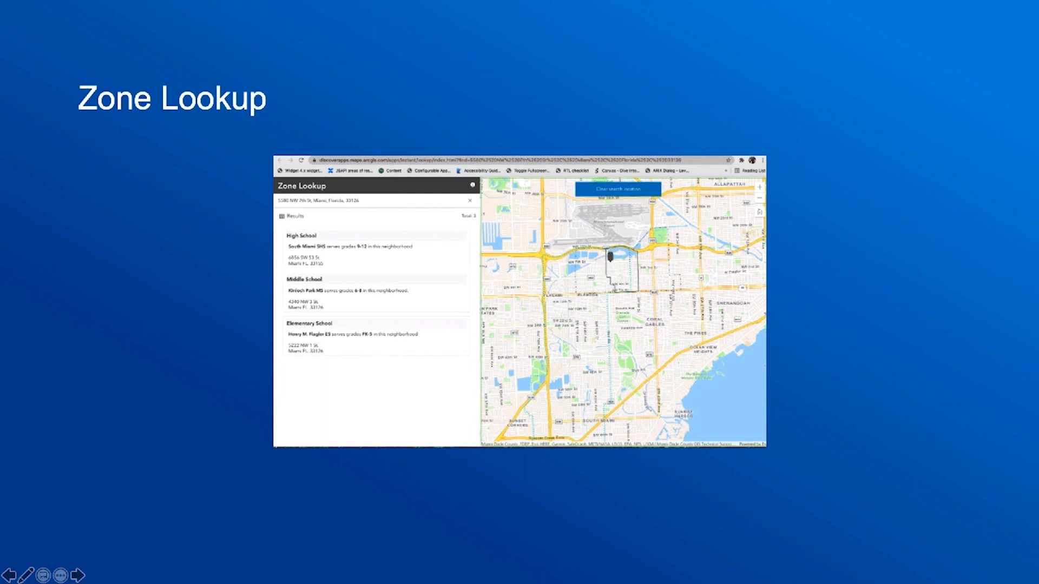
key("Right")
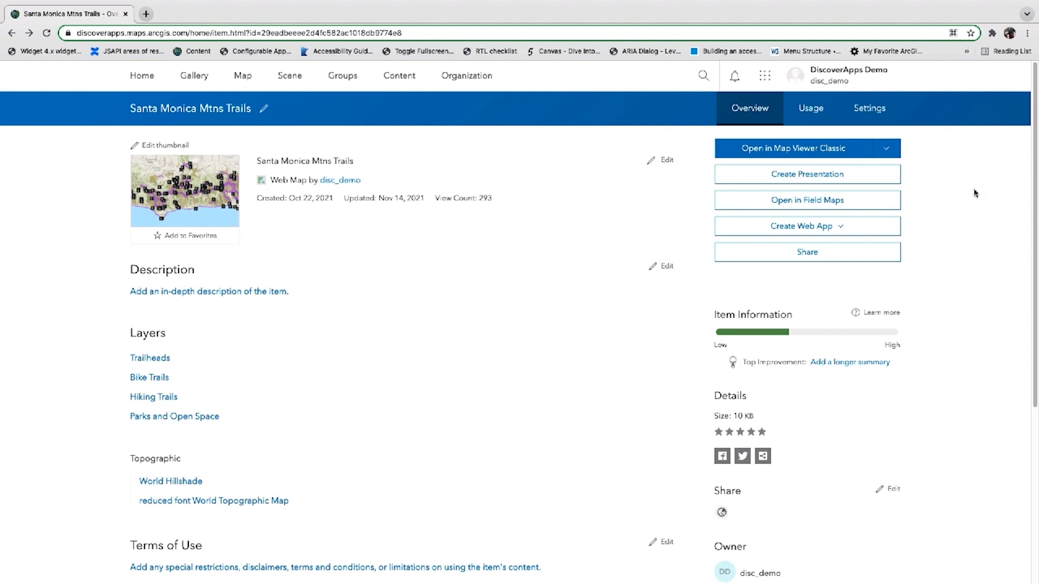
Open the Santa Monica Mtns Trails web map in Map Viewer and view a trail's pop-up
left_click(886, 149)
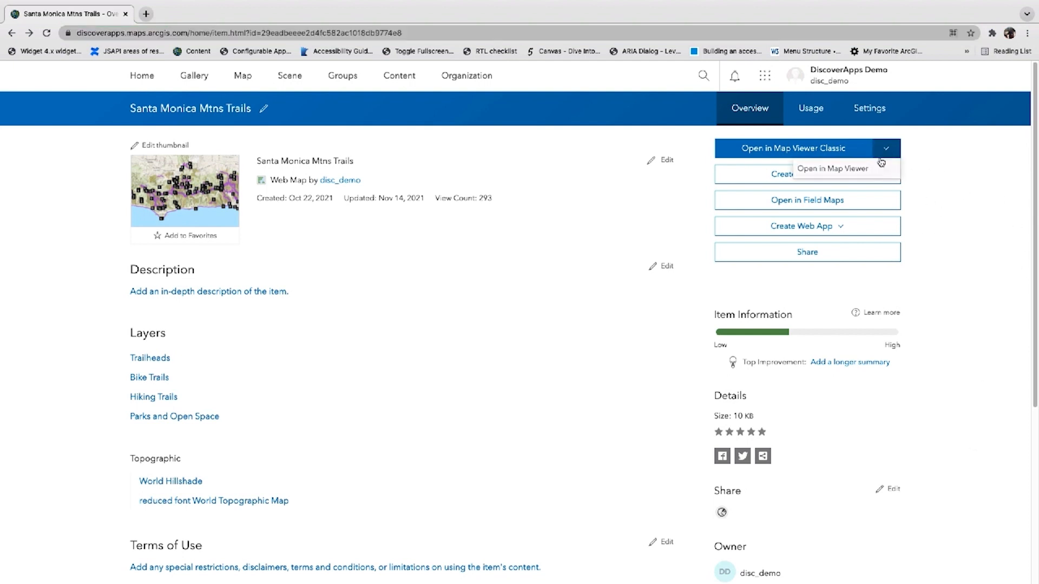
left_click(854, 173)
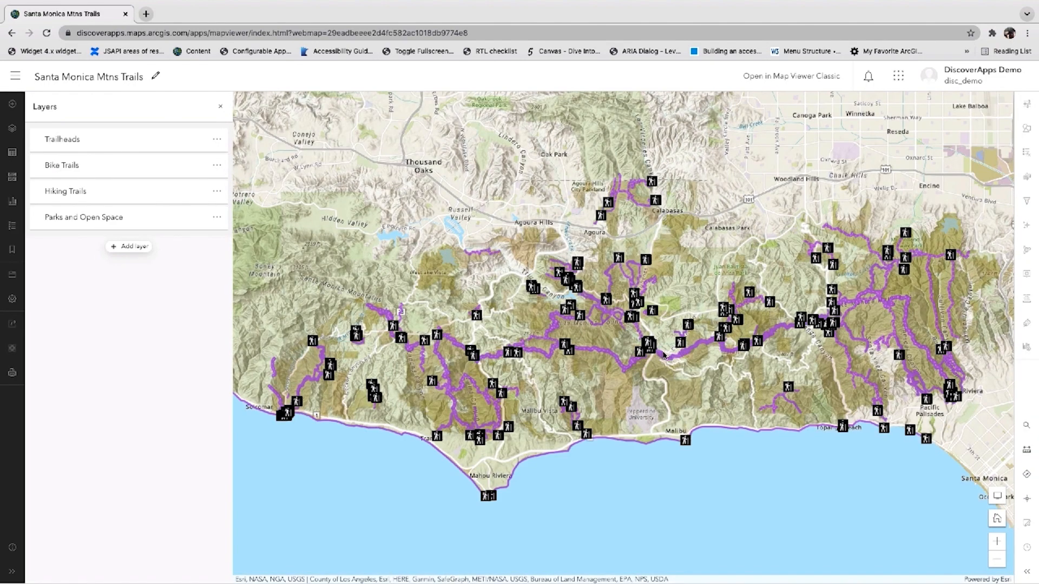
left_click(539, 355)
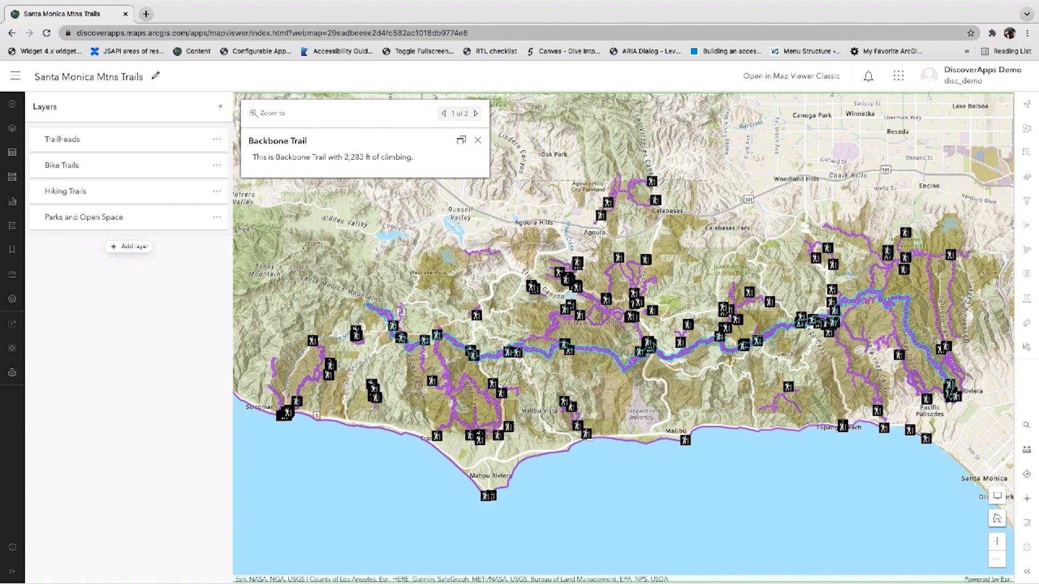
Open the Instant Apps gallery from the map and filter it by the AppStudio capability
left_click(12, 350)
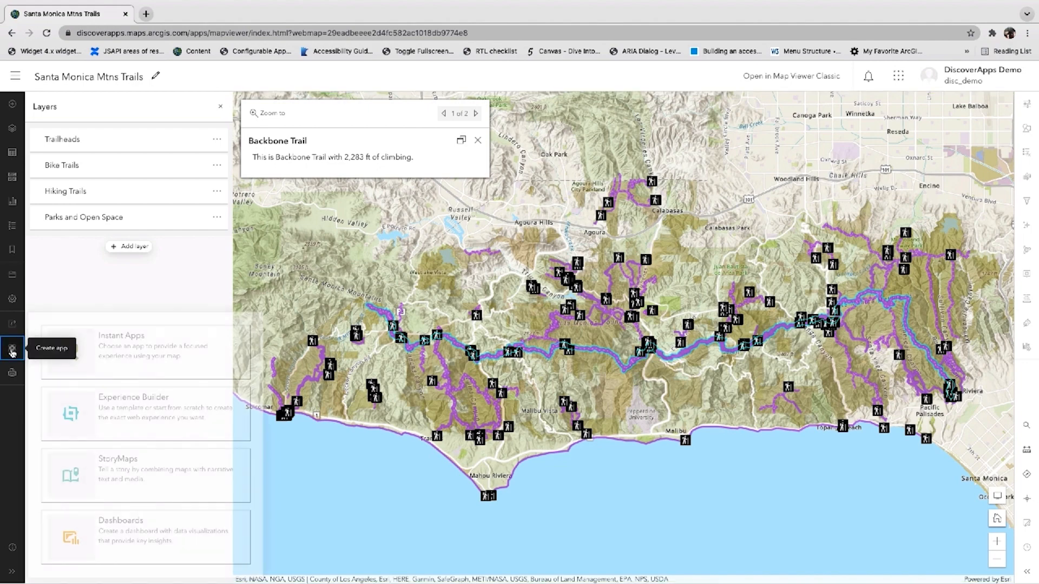
left_click(163, 352)
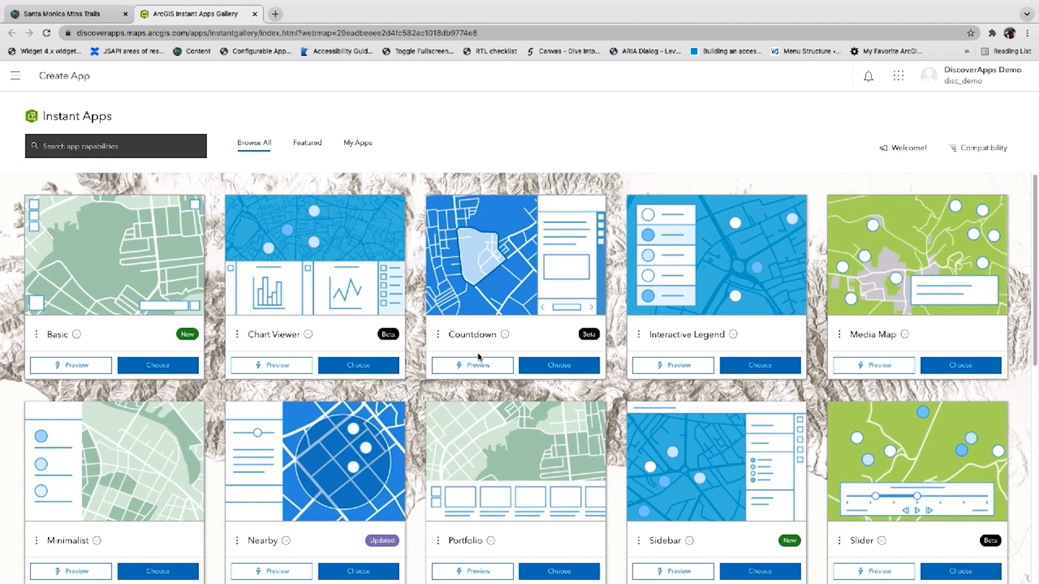
left_click(127, 143)
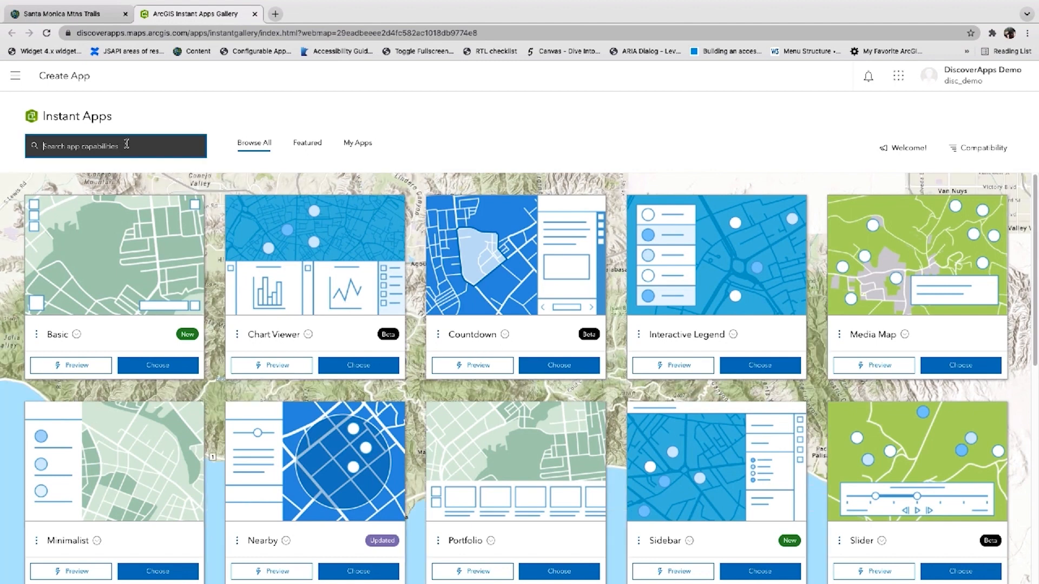
type("app")
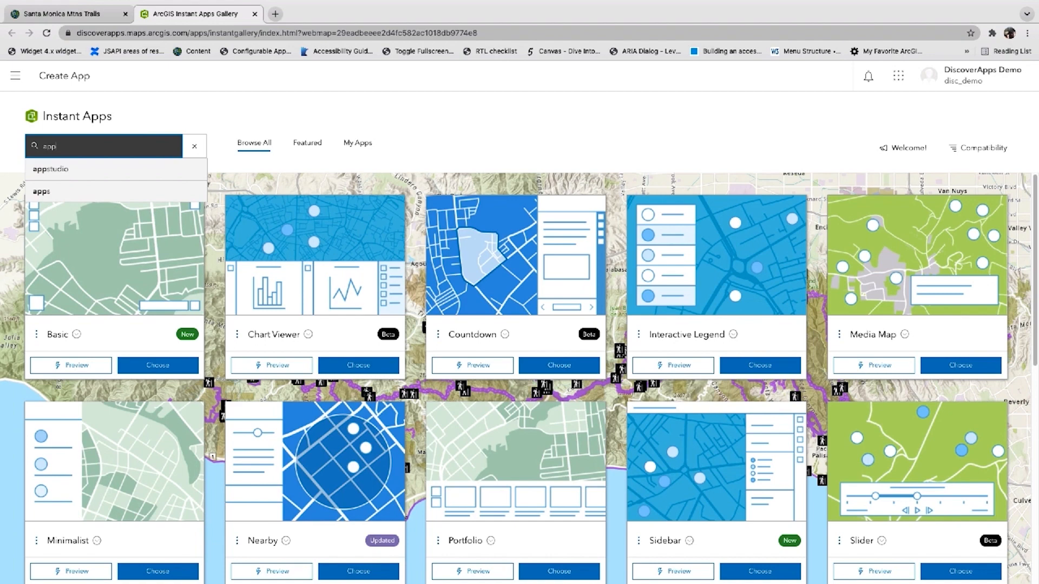
left_click(116, 170)
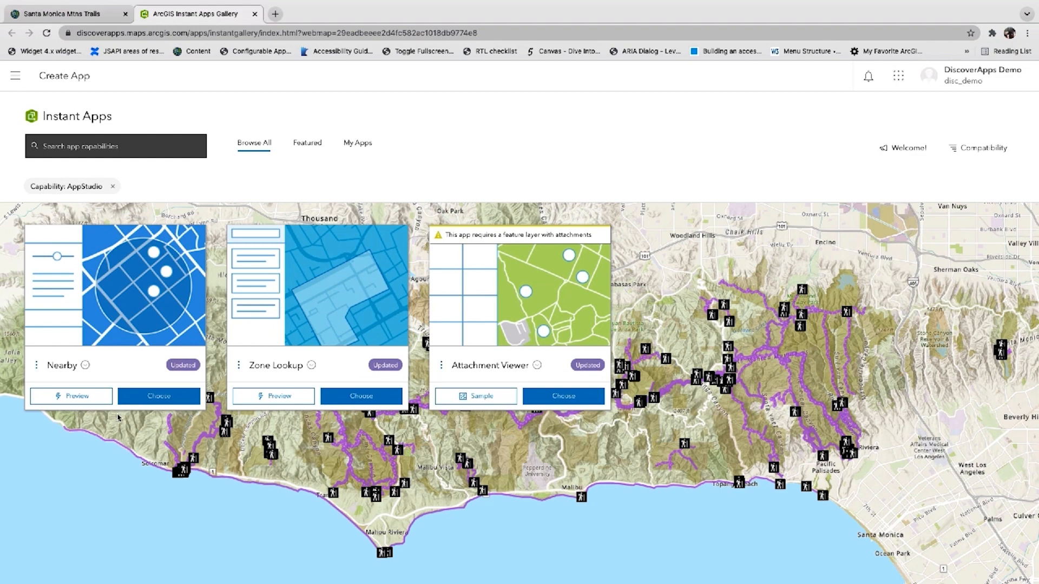
Create a Nearby app titled Santa Monica Trails Demo
left_click(161, 401)
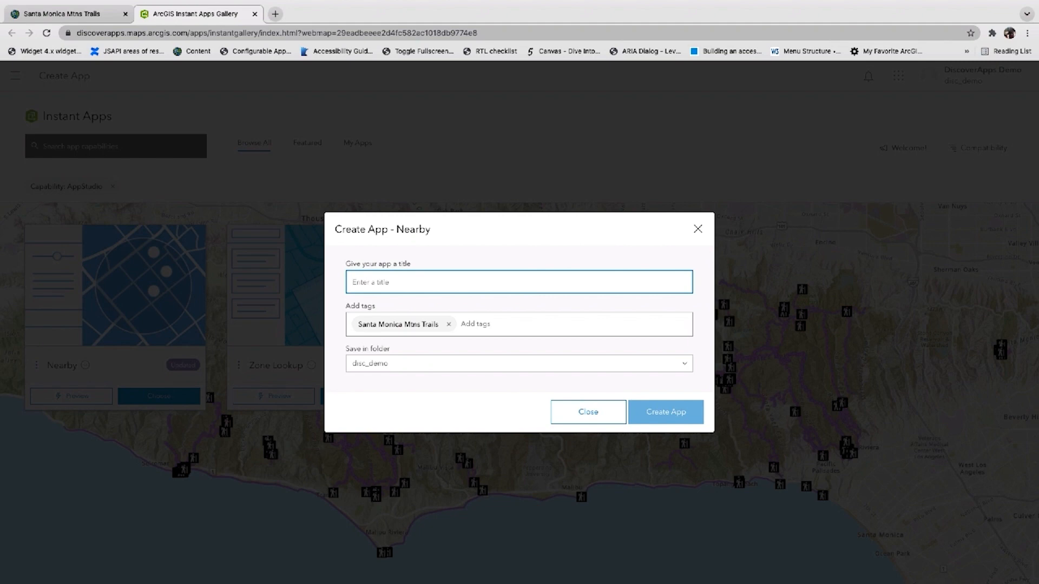
type("Santa Monica Trails D")
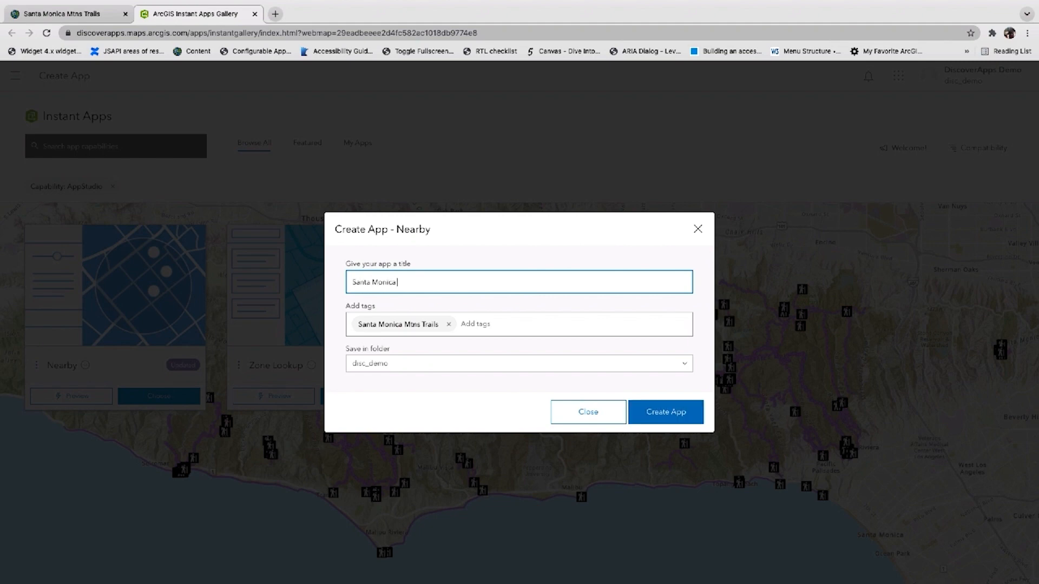
type("emo")
left_click(672, 421)
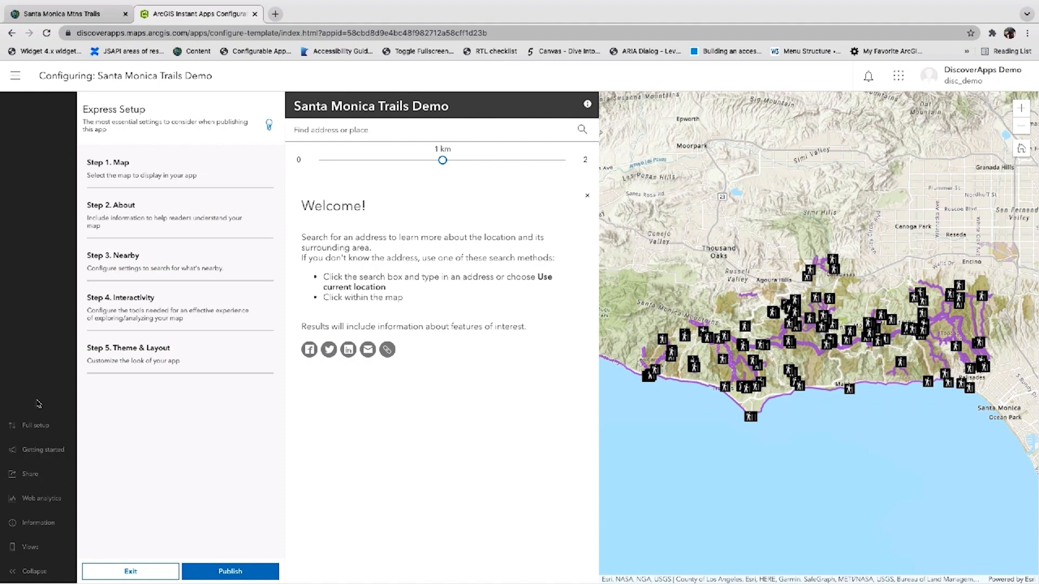
Switch the app configuration to full setup and open the Nearby settings
left_click(35, 426)
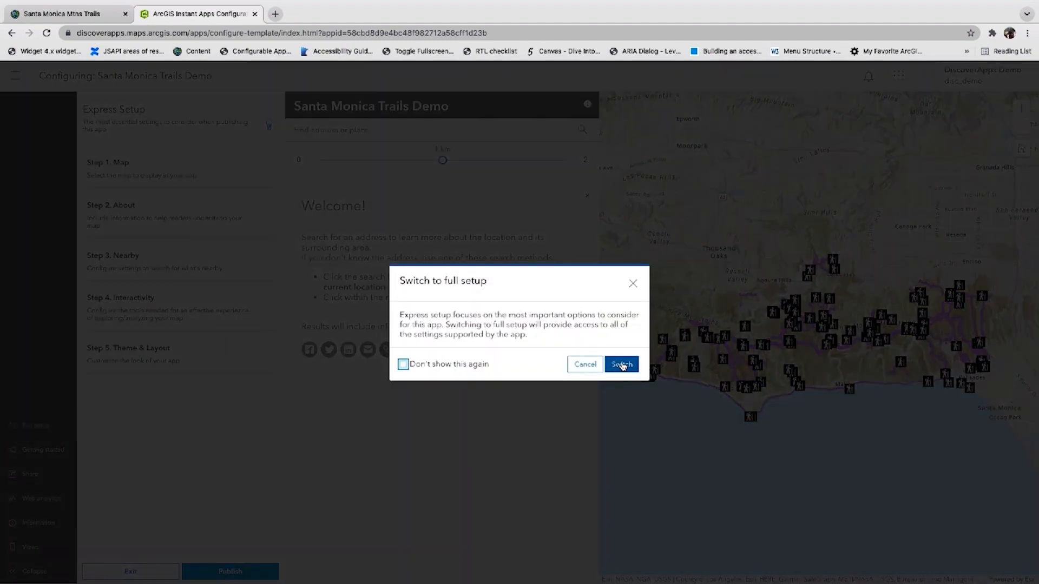
left_click(621, 364)
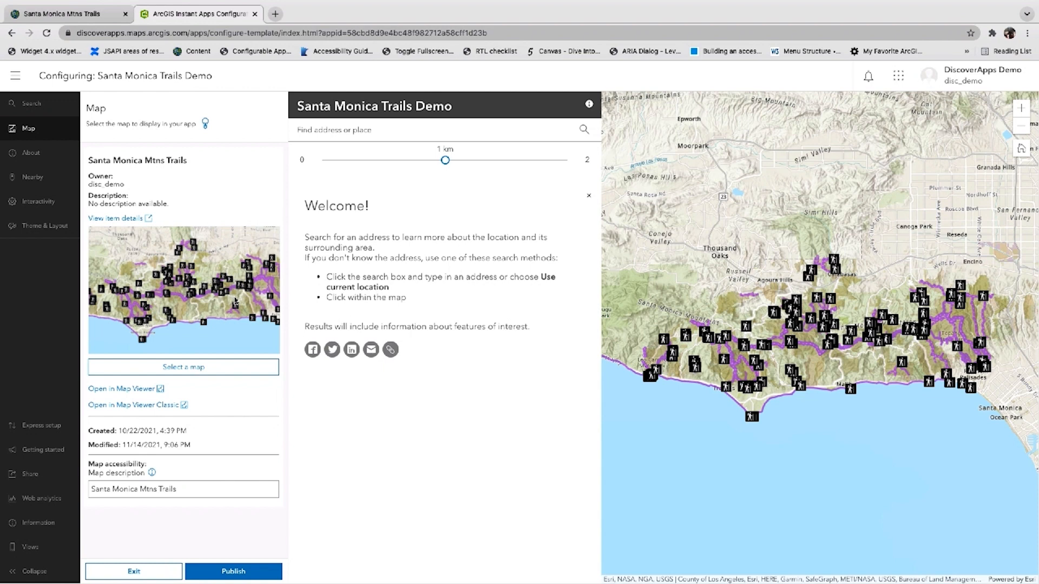
left_click(34, 154)
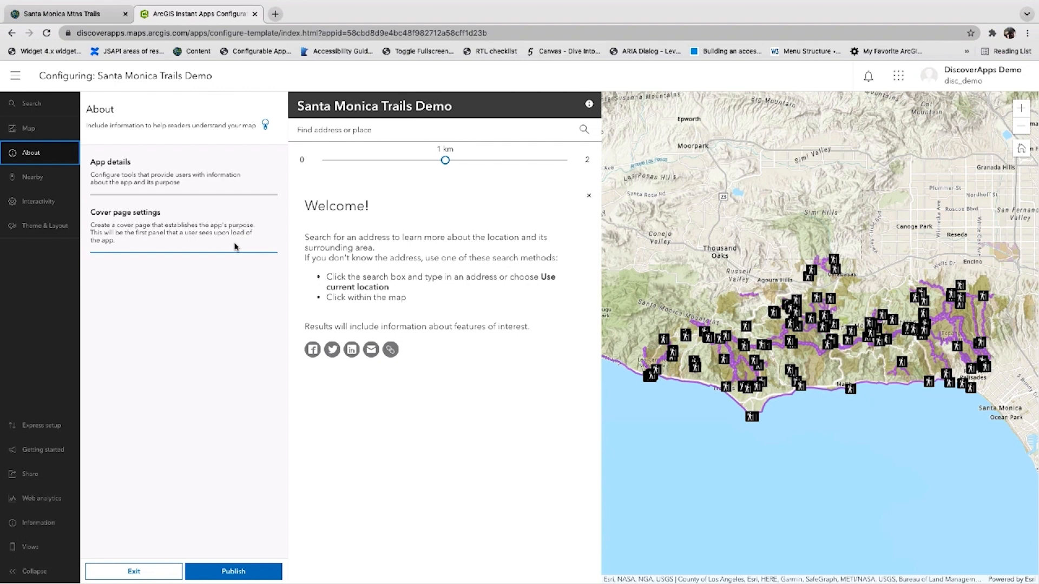
left_click(42, 183)
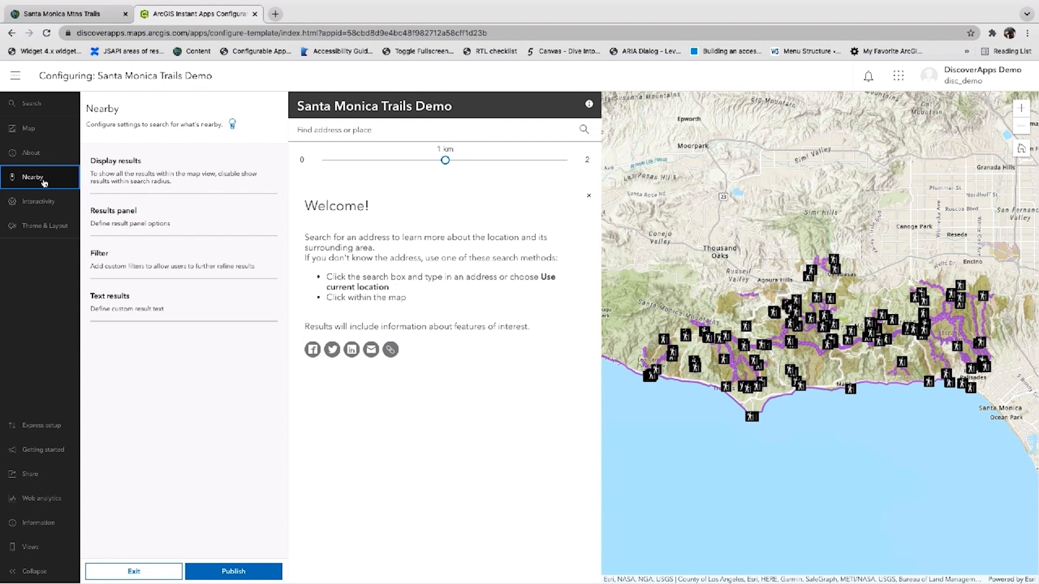
Set the Nearby maximum search distance to 5 and the search units to miles
left_click(170, 177)
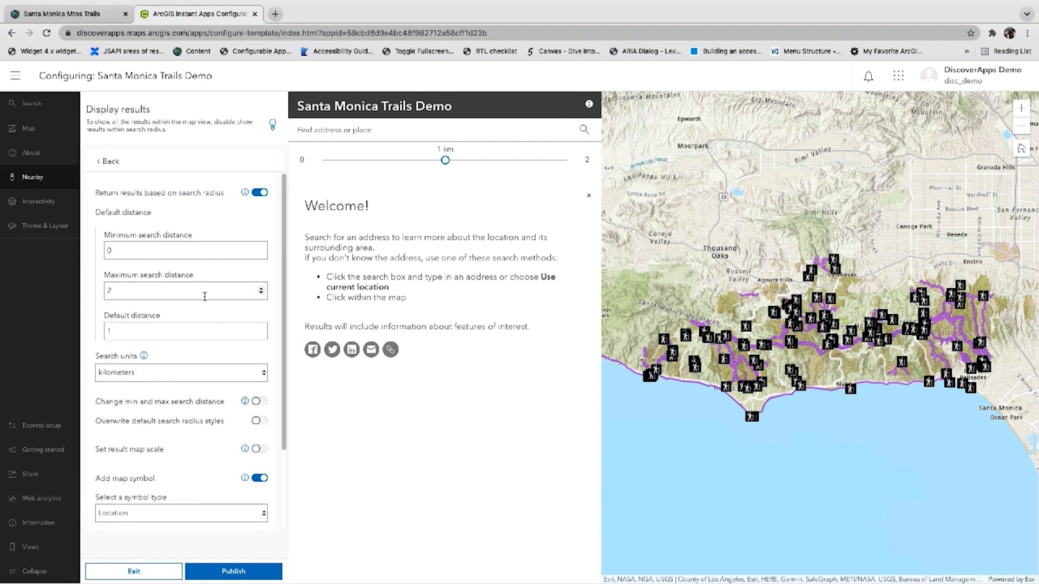
left_click(262, 289)
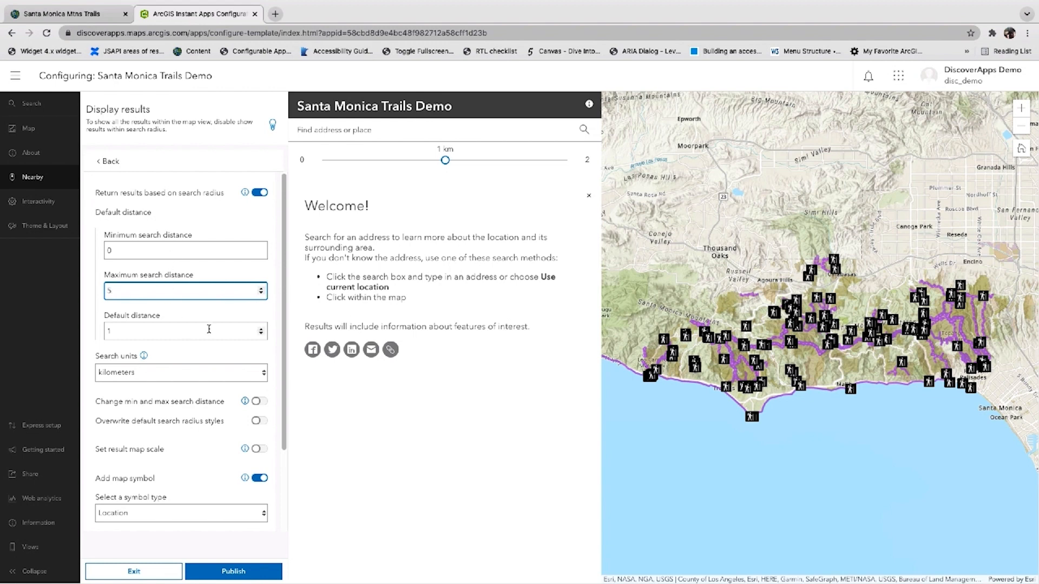
left_click(261, 379)
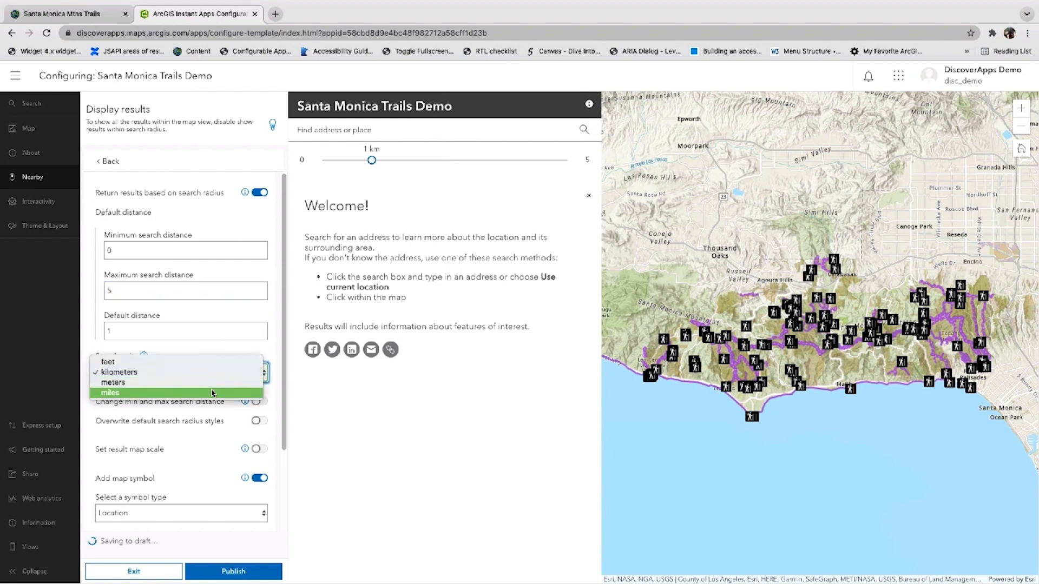
left_click(212, 394)
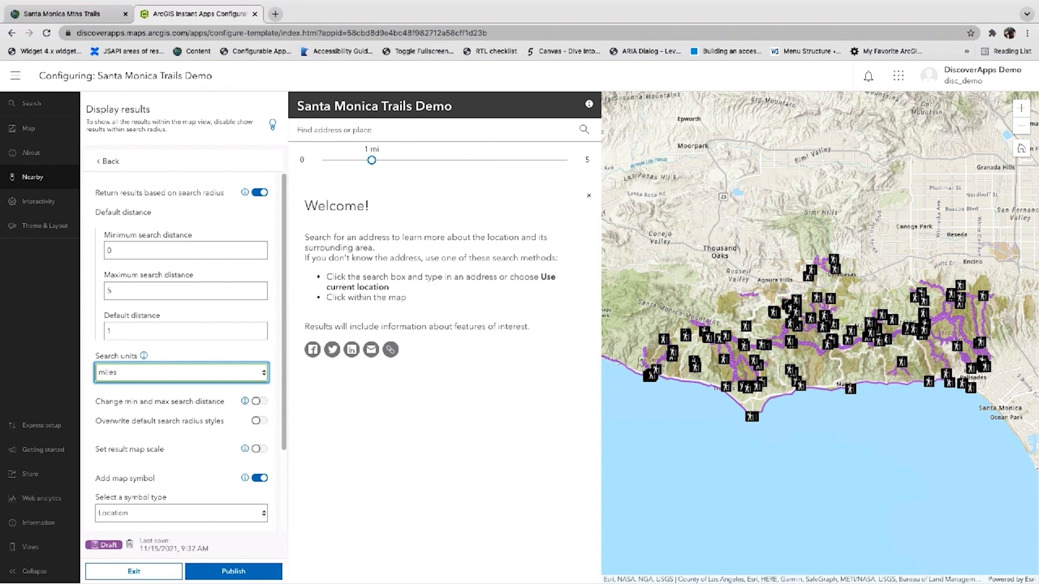
left_click(111, 161)
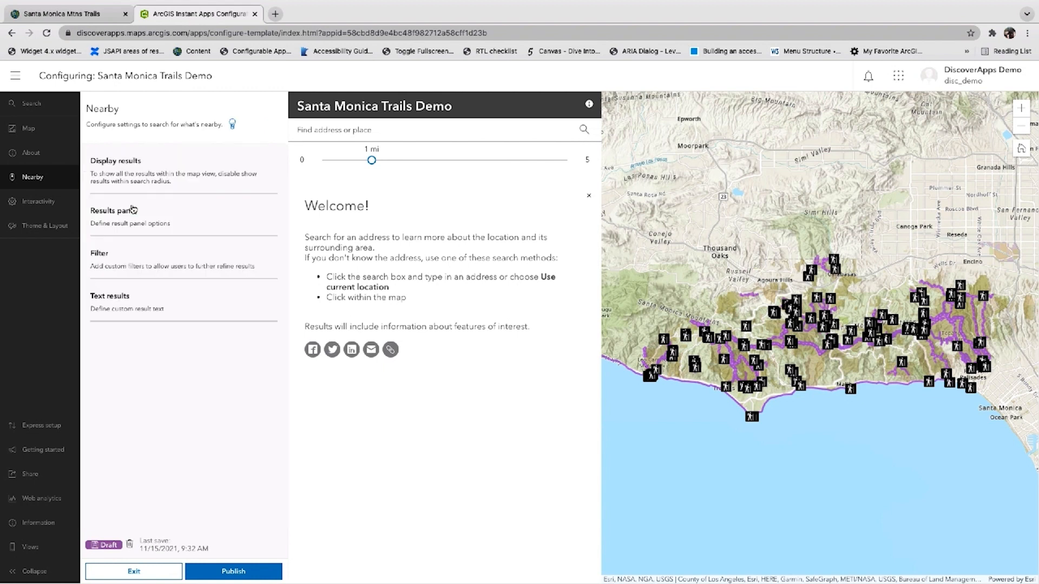
Include Hiking Trails and Trailheads in the results panel and enable elevation profile links for line features
left_click(126, 228)
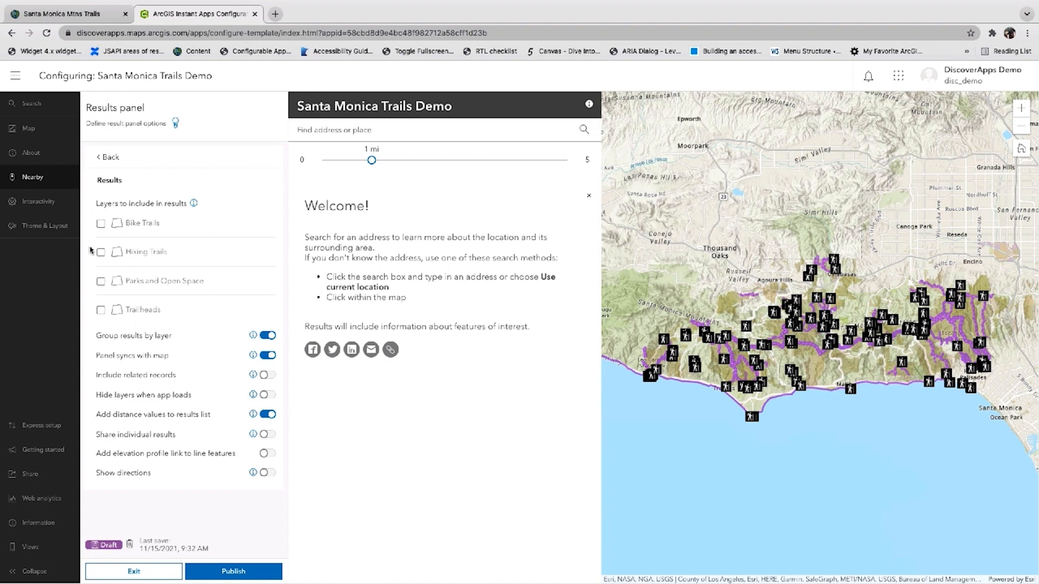
left_click(107, 254)
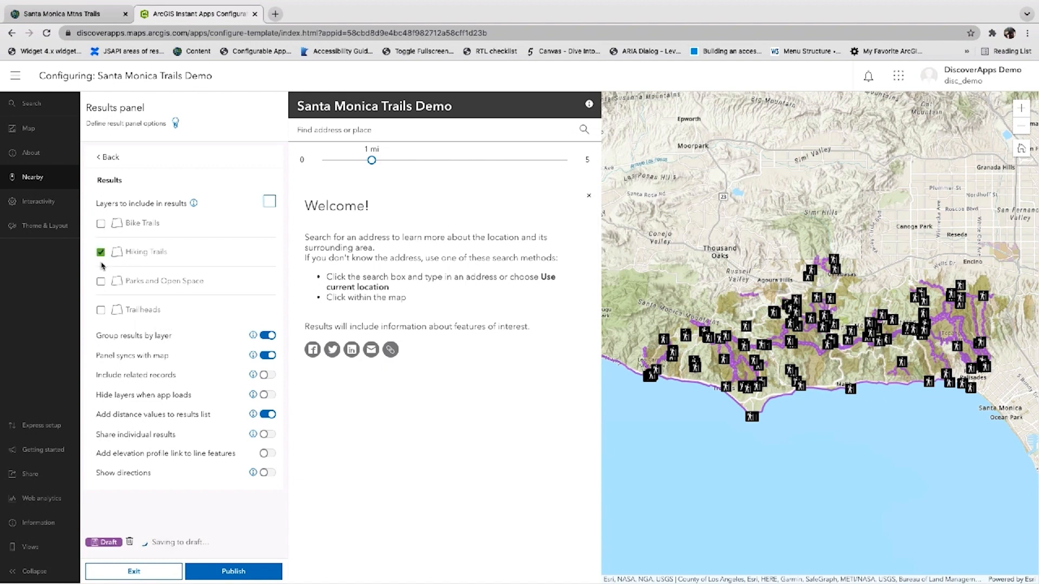
left_click(100, 311)
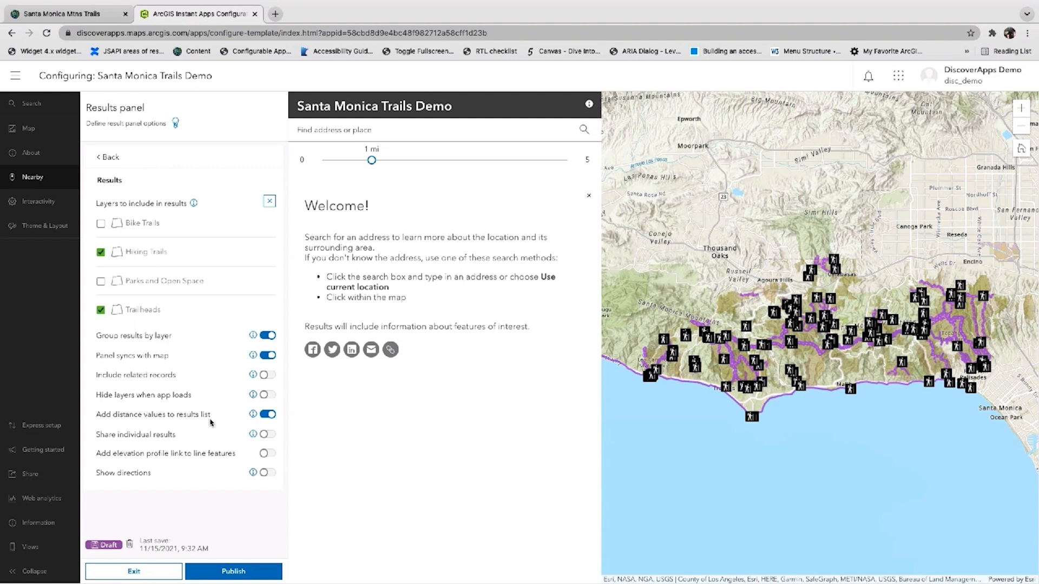
left_click(265, 459)
left_click(107, 157)
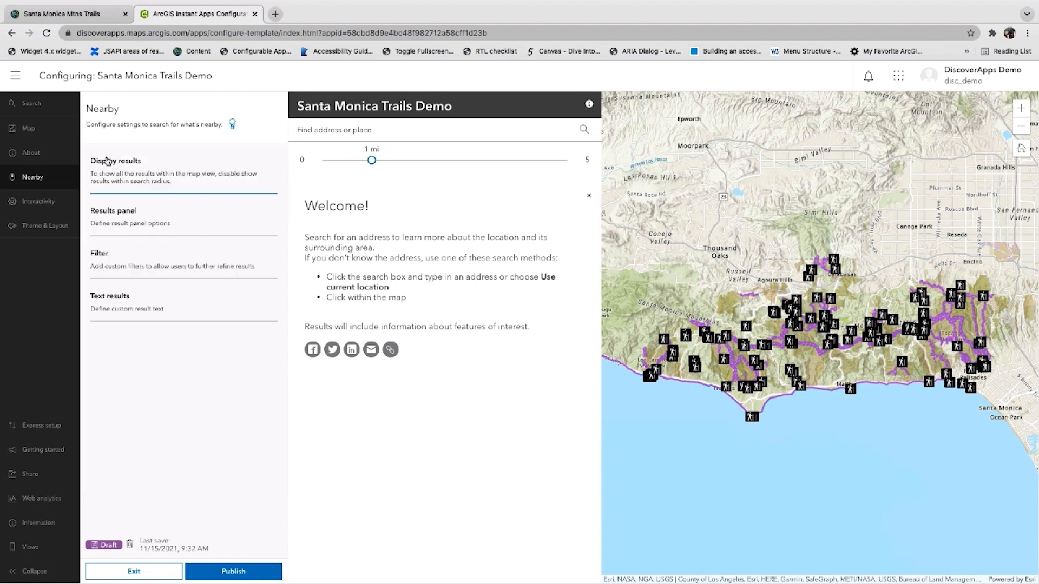
Enable filtering and choose the Hiking Trails layer for a predefined filter
left_click(158, 265)
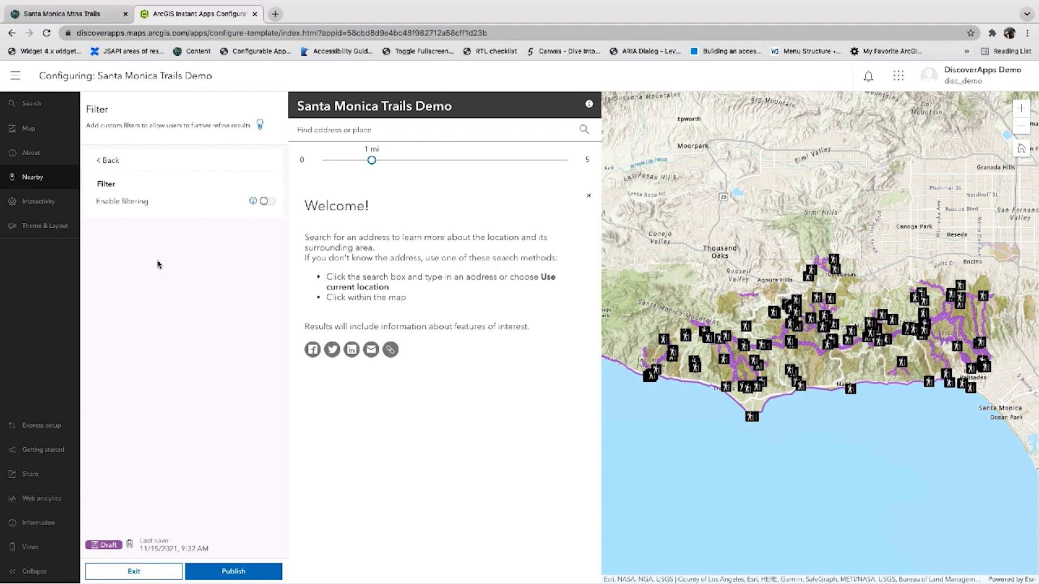
left_click(265, 202)
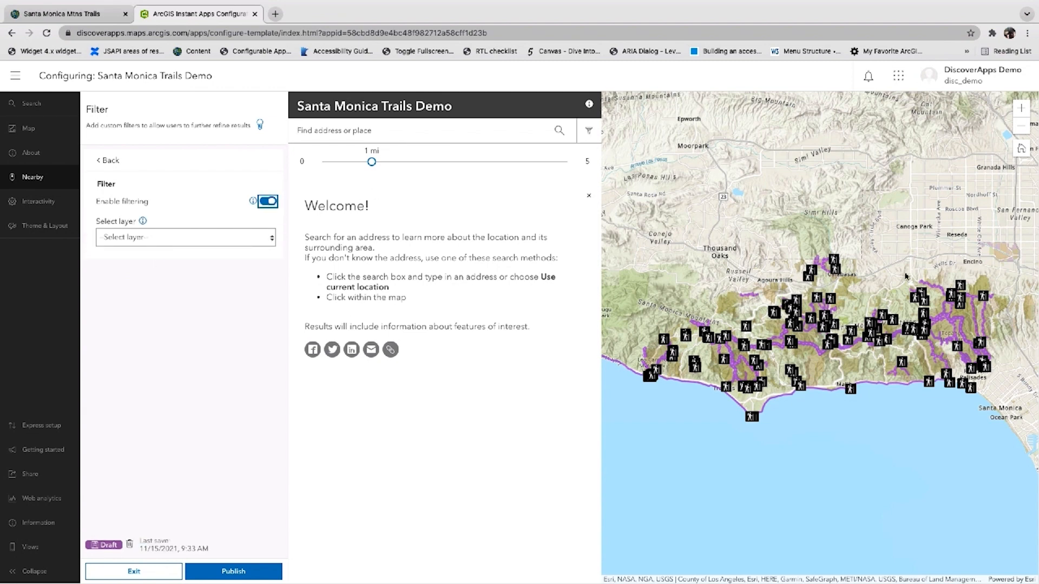
left_click(188, 239)
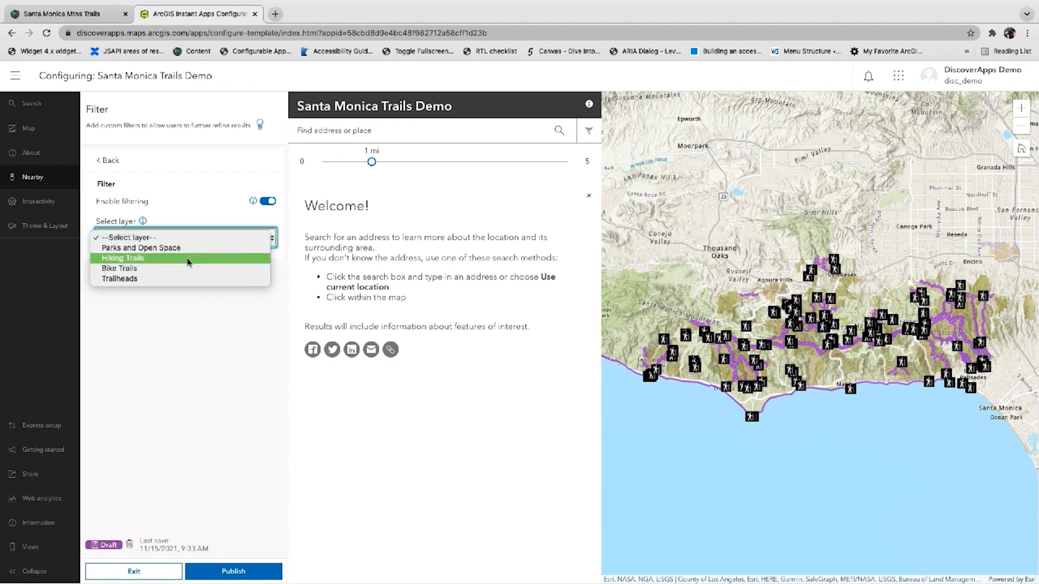
left_click(189, 258)
left_click(220, 411)
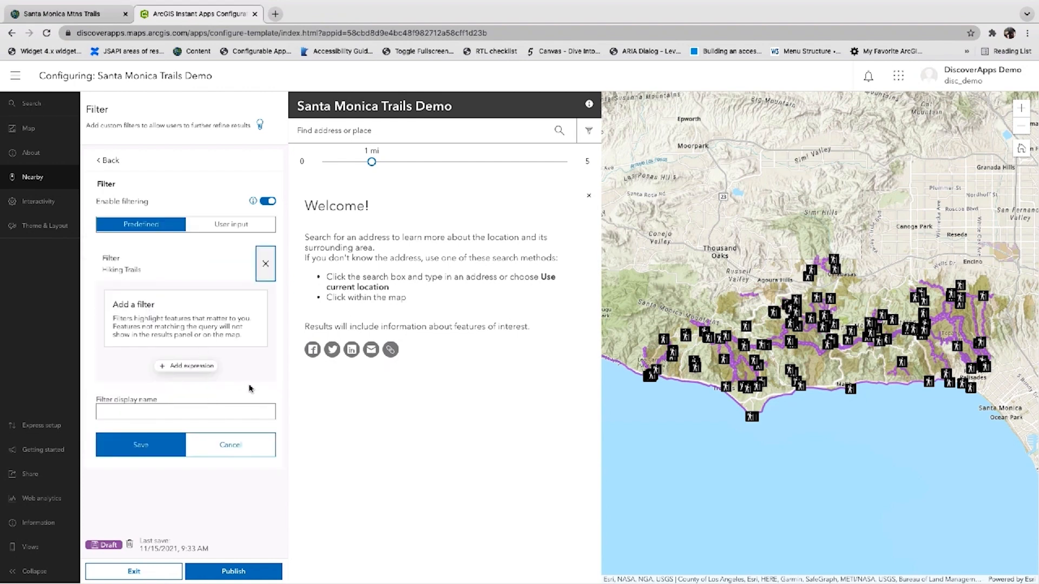
Add a Hiking Trails filter expression where Equestrian is Yes, name it Horses Allowed, and save it
left_click(190, 377)
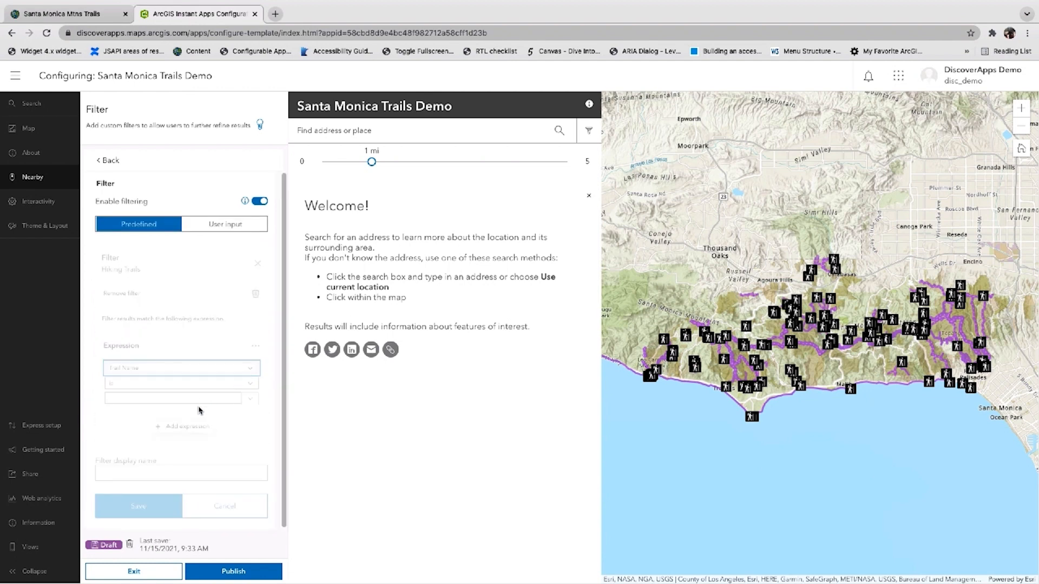
left_click(146, 324)
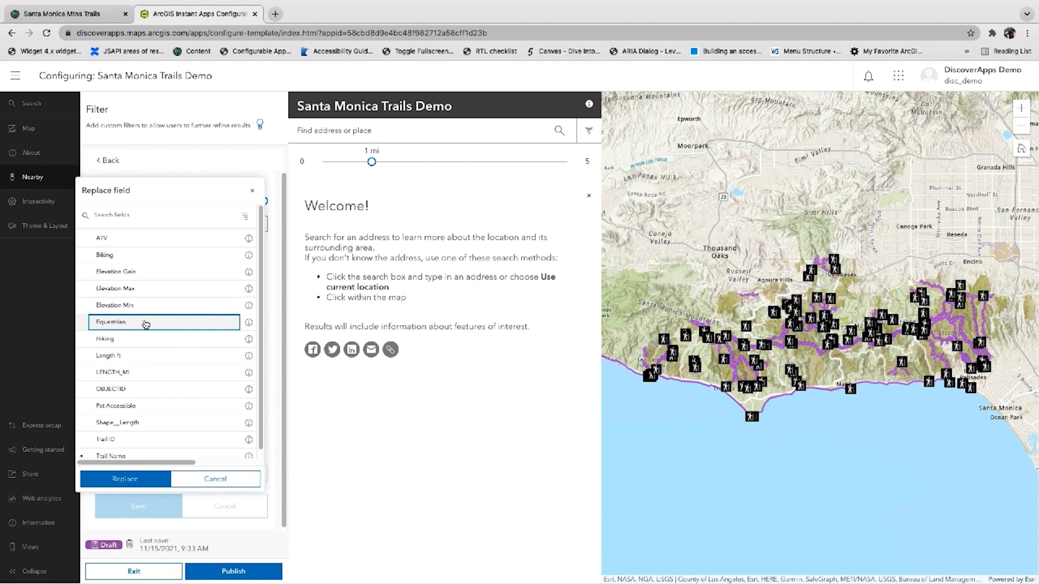
left_click(139, 479)
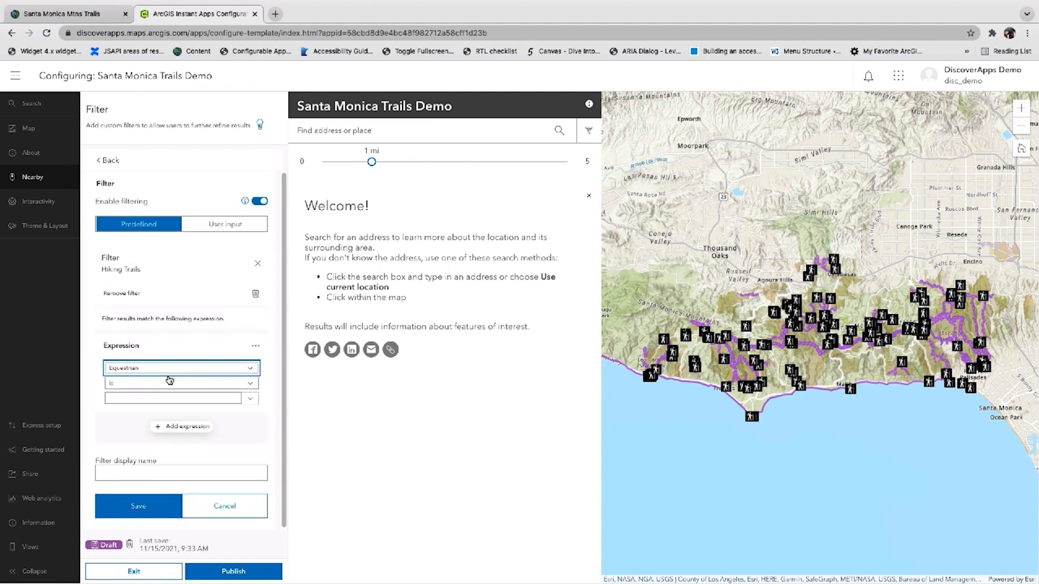
left_click(230, 400)
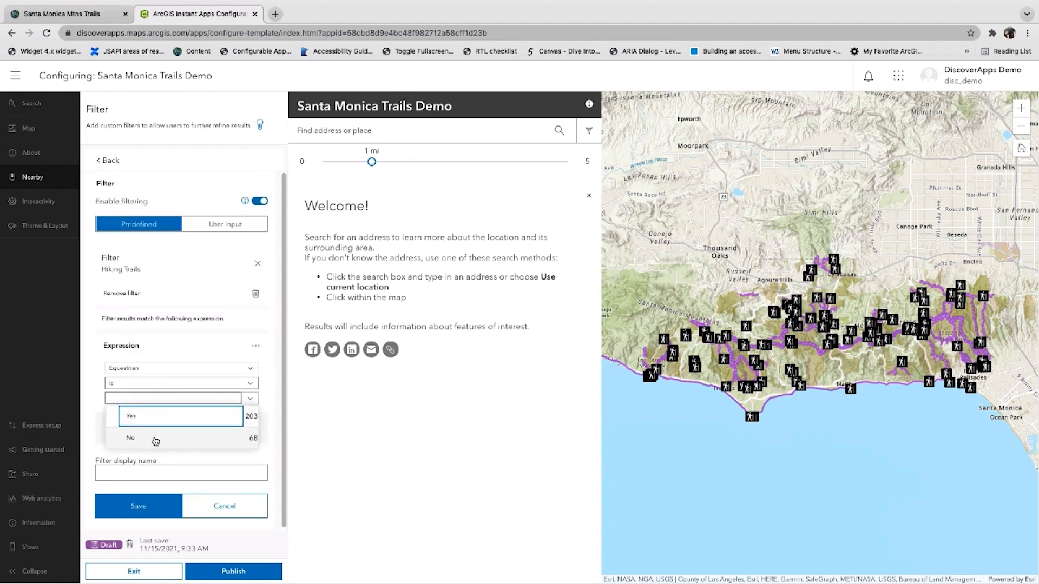
left_click(158, 423)
left_click(191, 469)
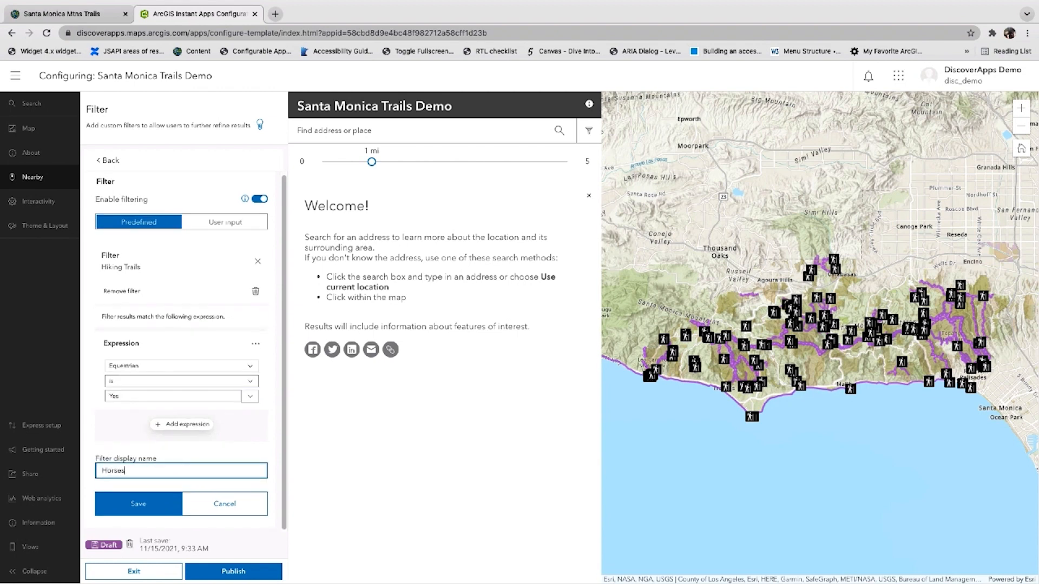
left_click(151, 500)
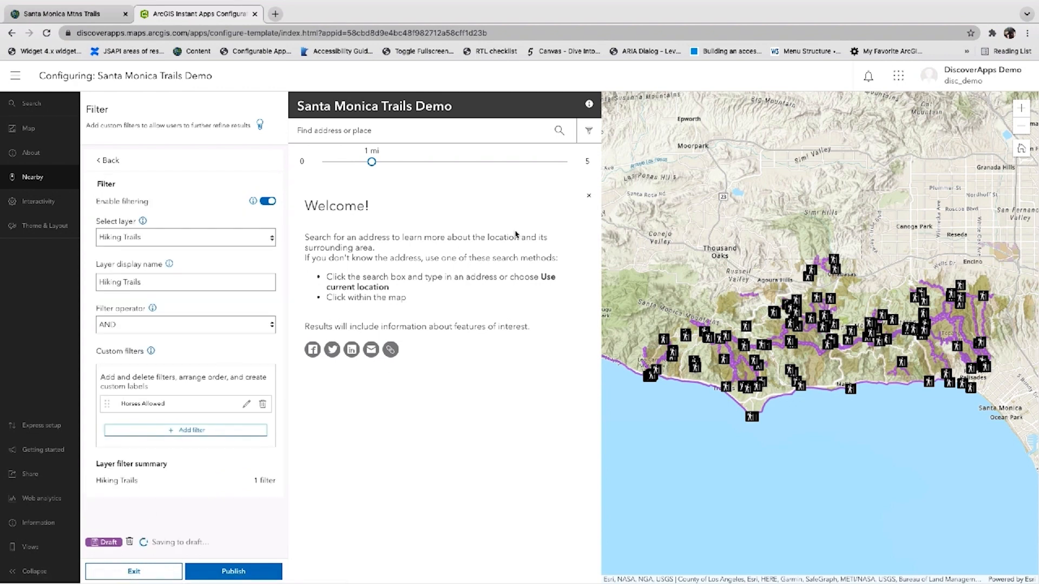
Try the Horses Allowed filter in the app preview by toggling it on and off, then close the filter panel
left_click(589, 130)
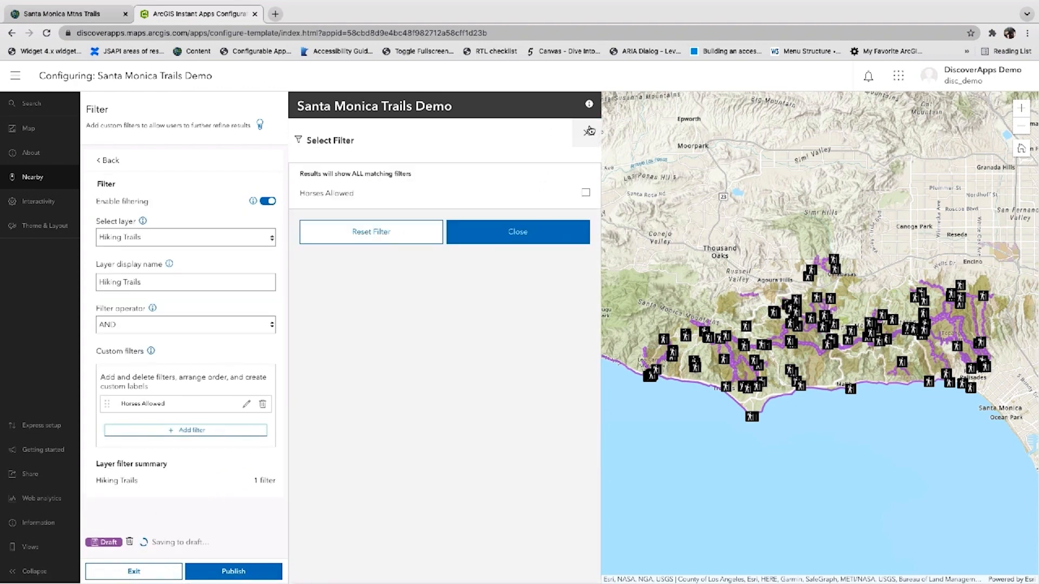
left_click(587, 195)
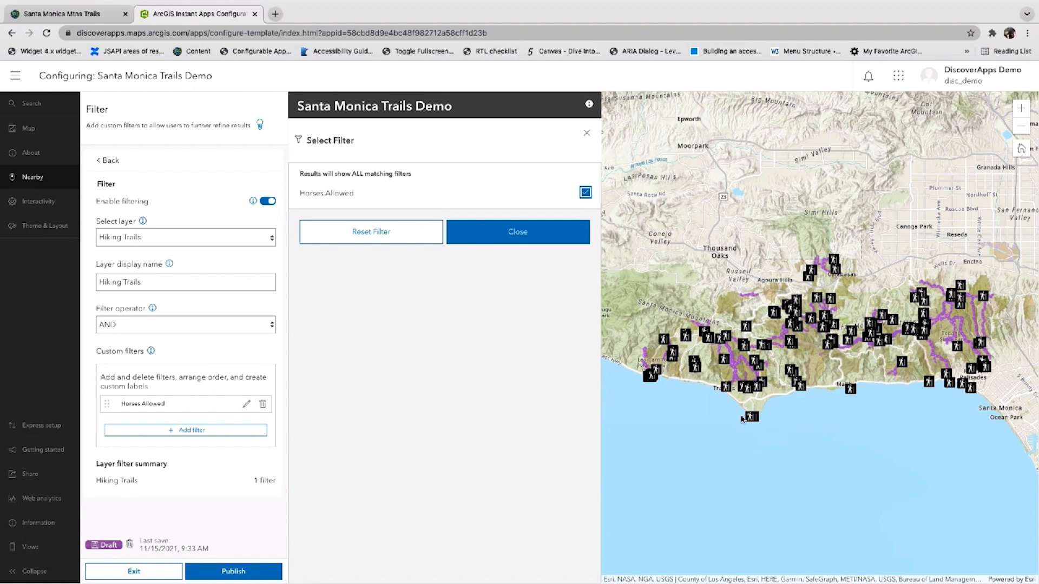
left_click(586, 193)
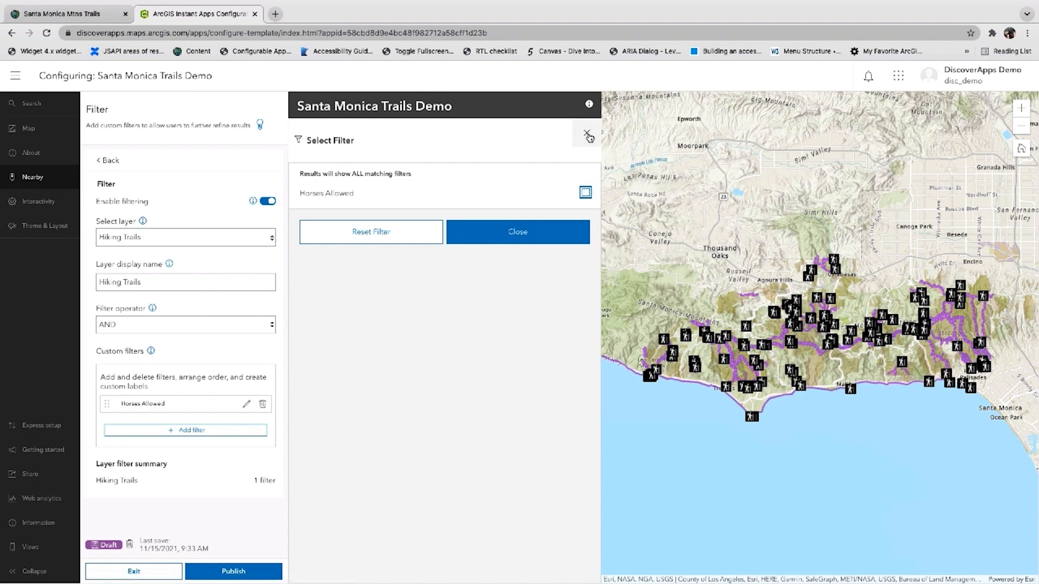
left_click(587, 133)
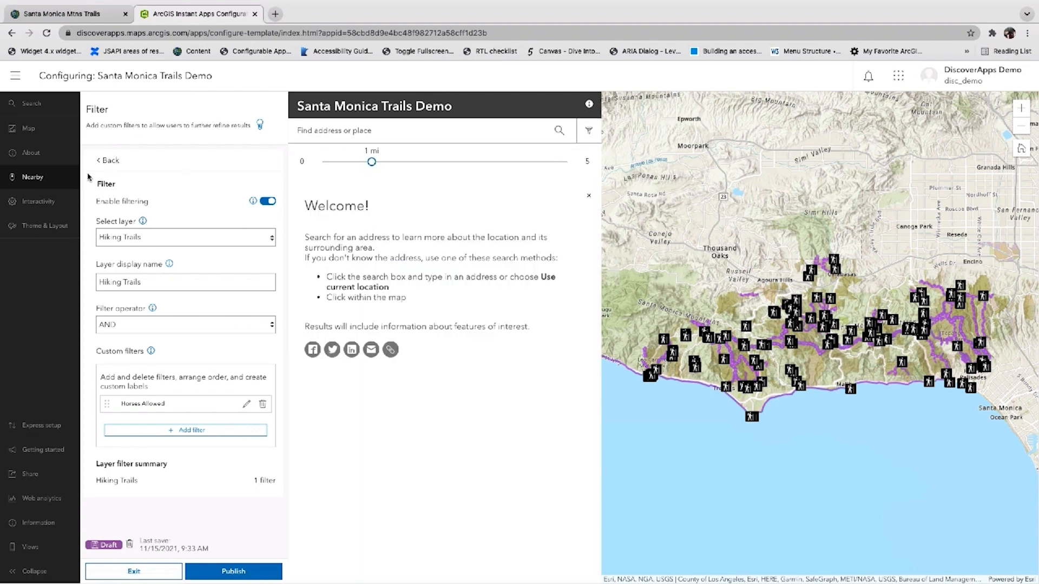
Enable the basemap toggle under Interactivity's Modify settings and choose Imagery as the alternate basemap
left_click(55, 203)
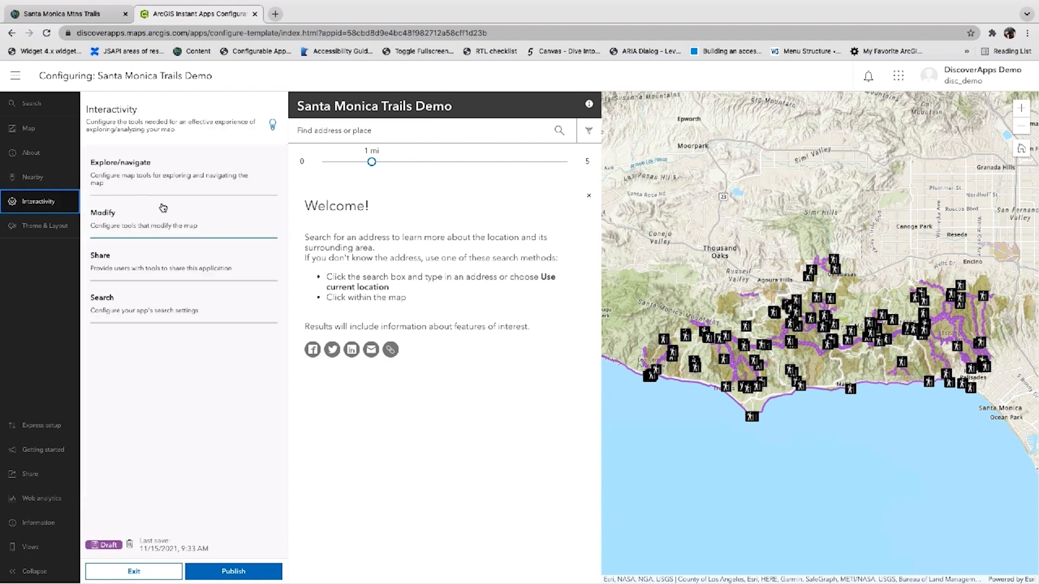
left_click(188, 209)
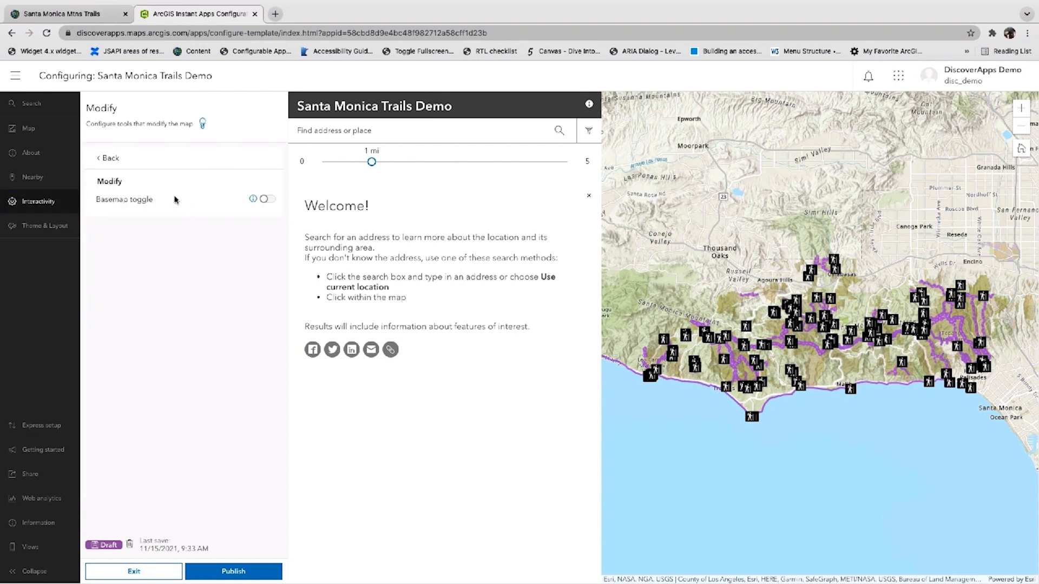
left_click(267, 201)
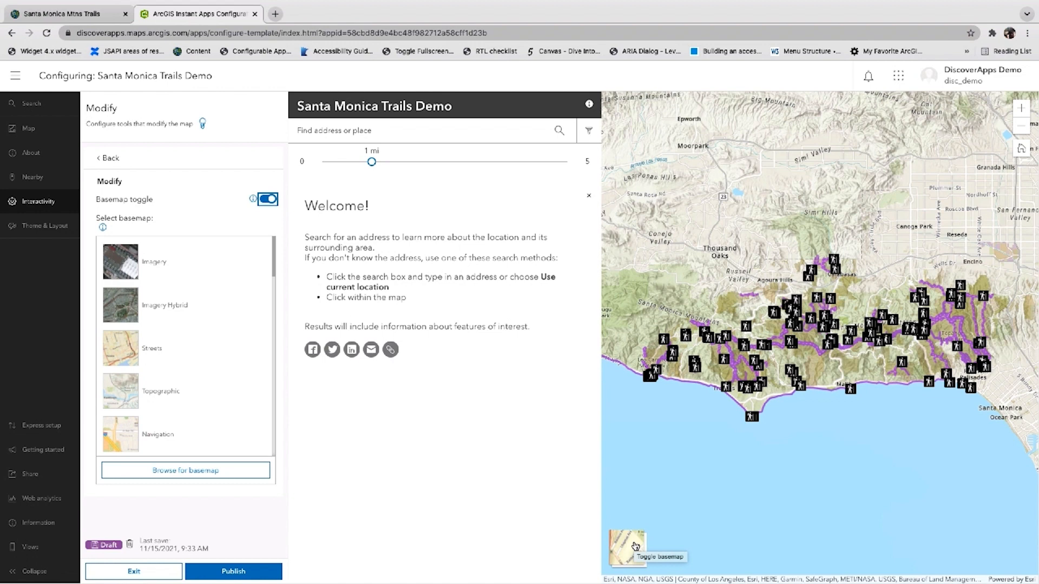
left_click(114, 265)
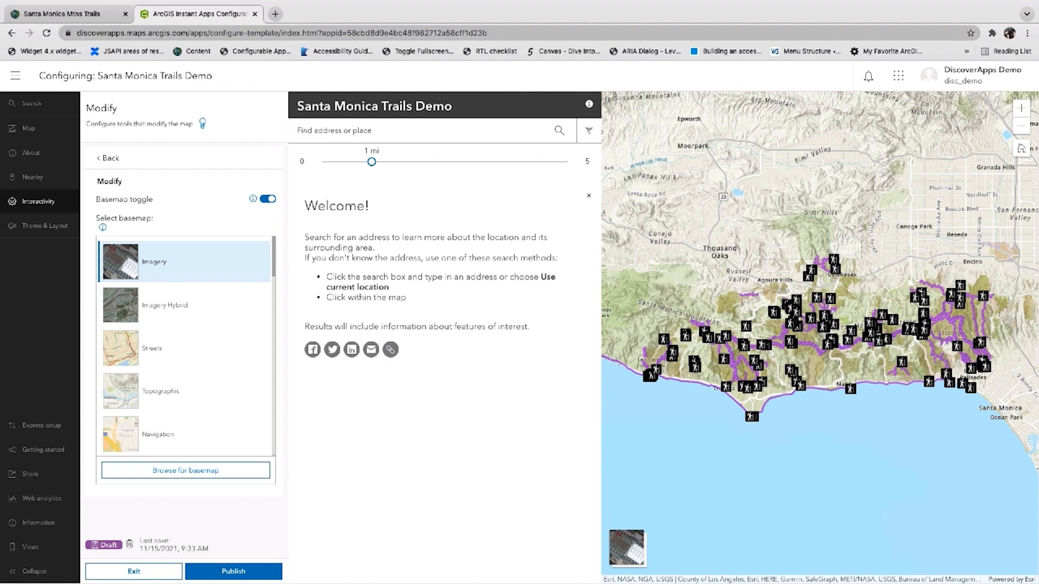
Publish the app, confirm publishing, and launch the published app
left_click(247, 575)
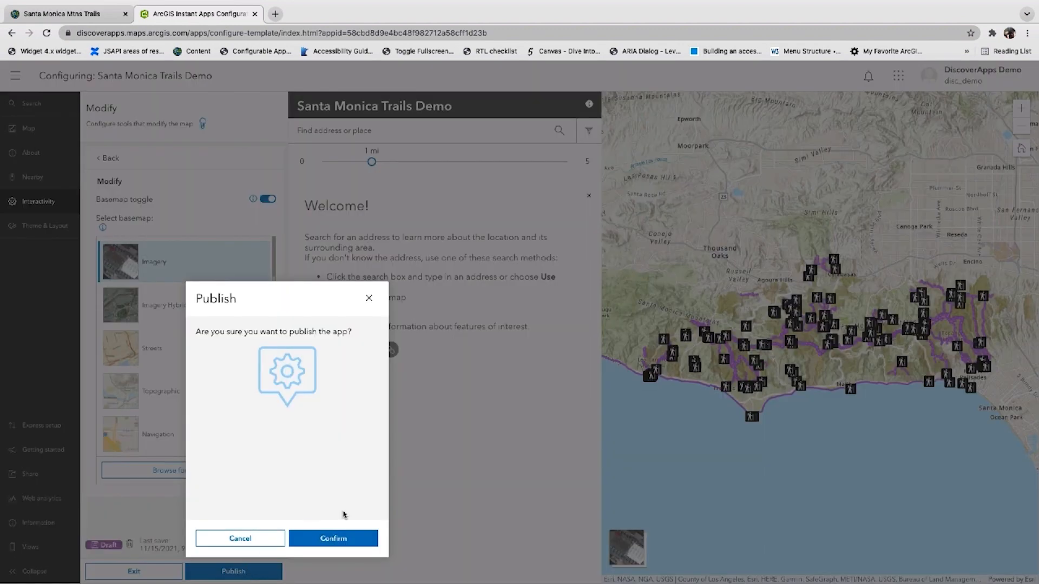
left_click(346, 541)
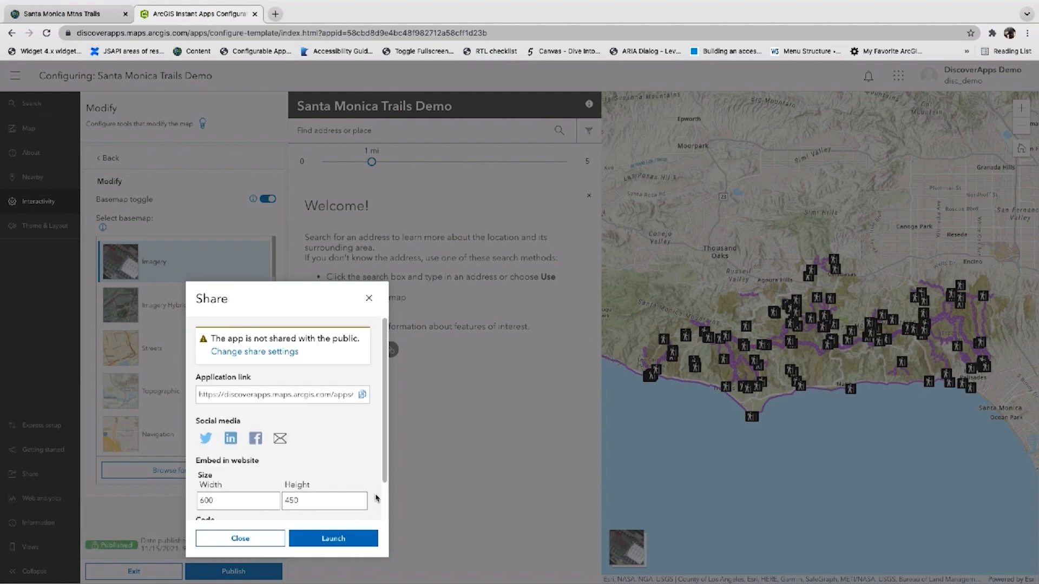
left_click(334, 539)
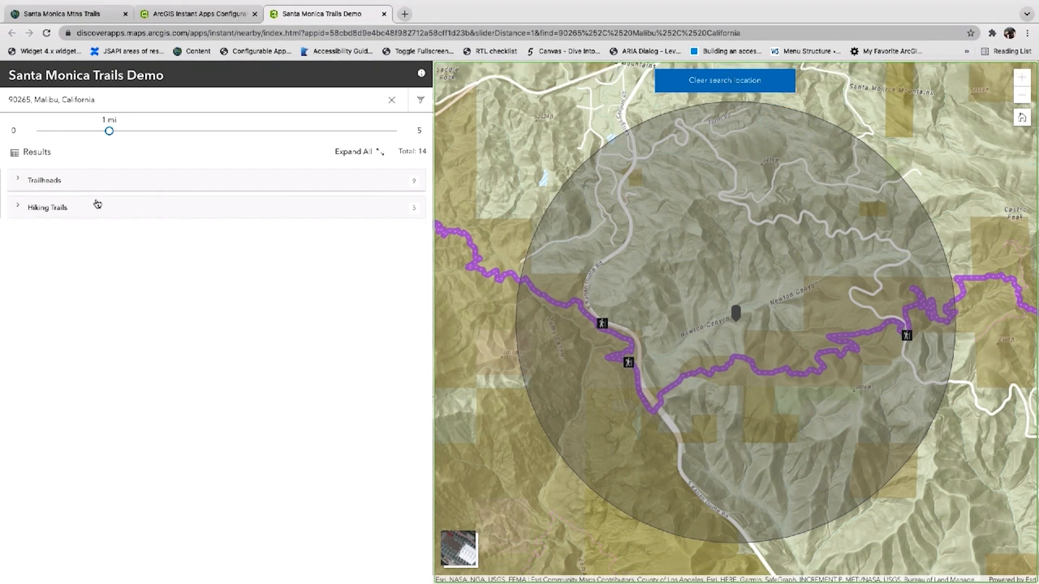
Expand the Hiking Trails results and open the elevation profile for Backbone Trail - Newton Canyon
left_click(98, 204)
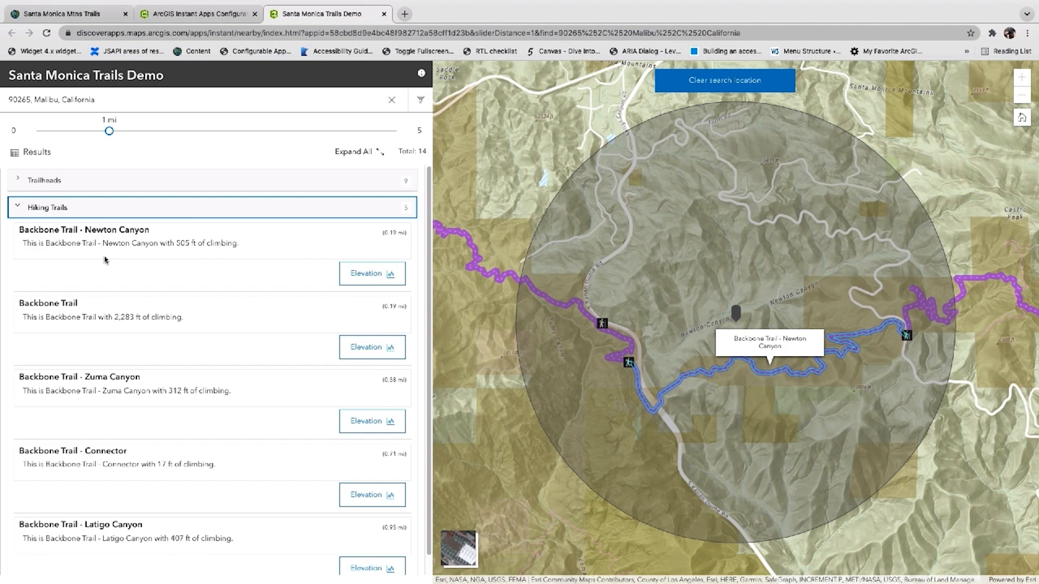
left_click(371, 280)
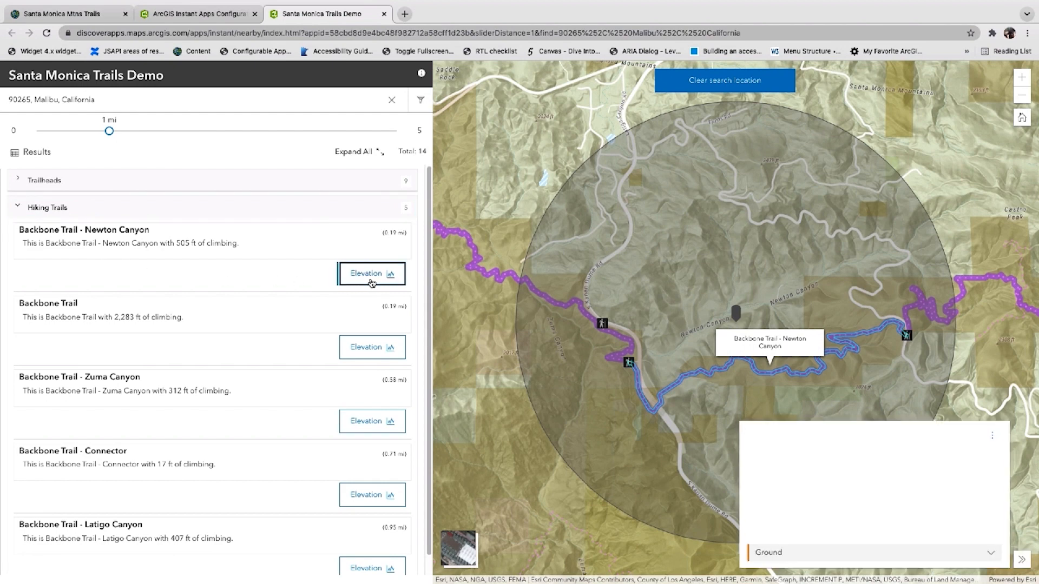